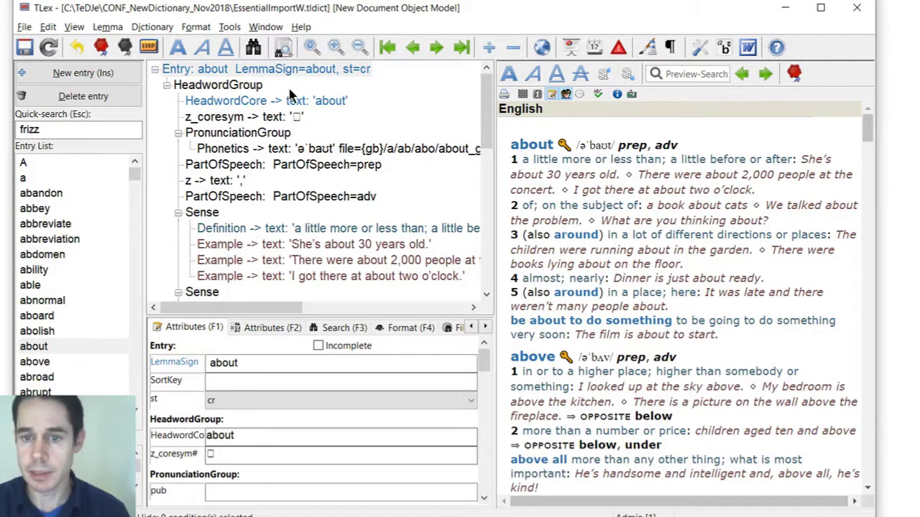
Show the detailed element statistics for the z_coresym element of the entry "about".
{"action": "left_click", "coordinate": [278, 119]}
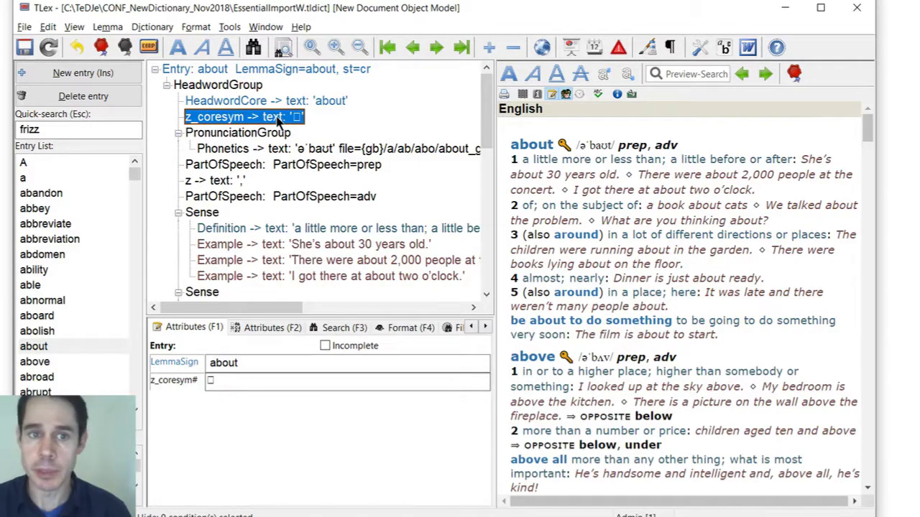
{"action": "key", "text": "Up"}
{"action": "key", "text": "Down"}
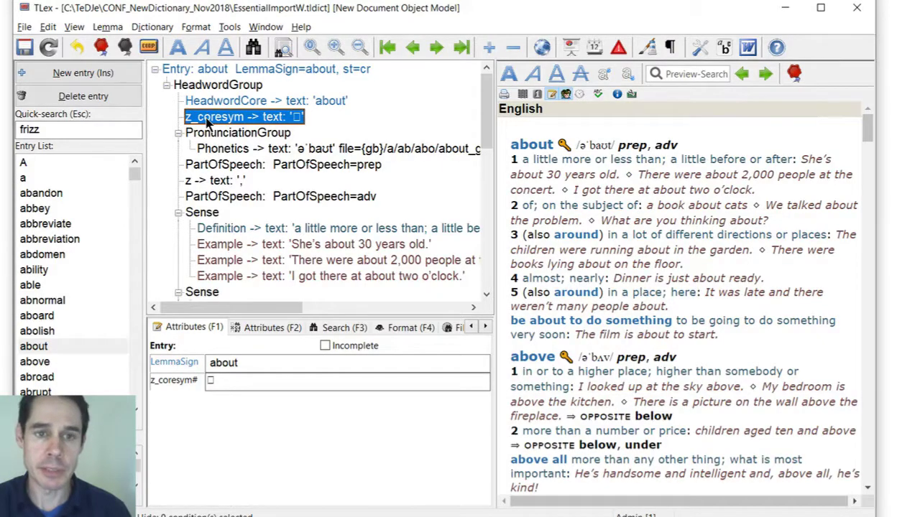
{"action": "right_click", "coordinate": [208, 123]}
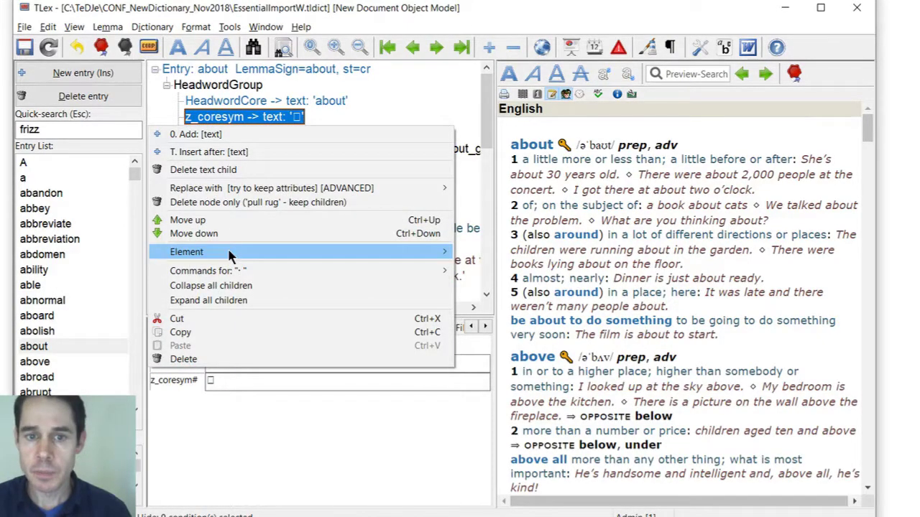
{"action": "mouse_move", "coordinate": [230, 255]}
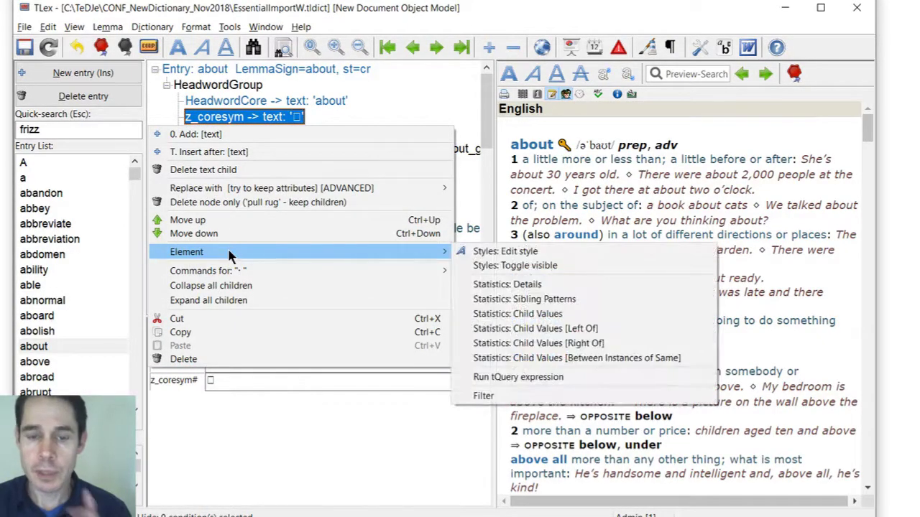
{"action": "left_click", "coordinate": [529, 285]}
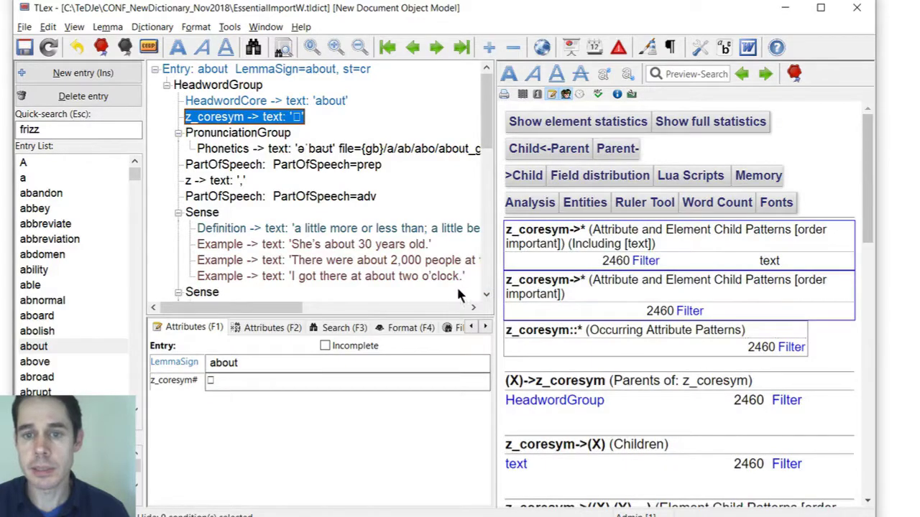
Examine the parents, children and the occurring left and right siblings of z_coresym in the statistics.
{"action": "left_click", "coordinate": [581, 270]}
{"action": "scroll", "coordinate": [580, 270], "scroll_direction": "down", "scroll_amount": 3}
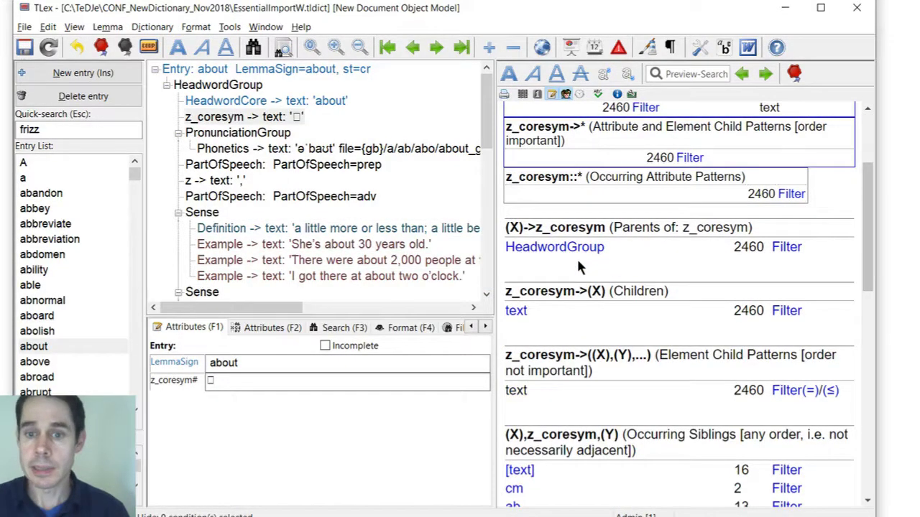
{"action": "scroll", "coordinate": [579, 267], "scroll_direction": "down", "scroll_amount": 10}
{"action": "left_click_drag", "start_coordinate": [747, 335], "coordinate": [505, 108]}
{"action": "left_click", "coordinate": [768, 335]}
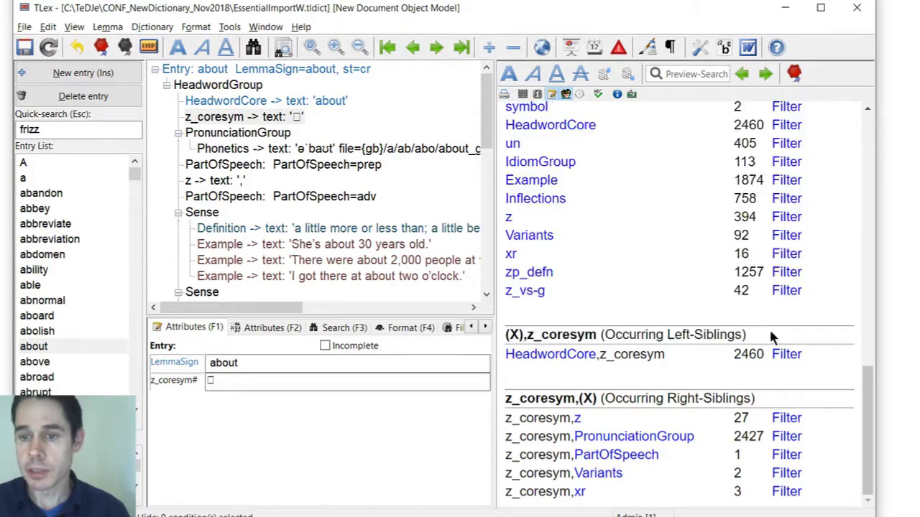
{"action": "left_click_drag", "start_coordinate": [735, 335], "coordinate": [604, 336]}
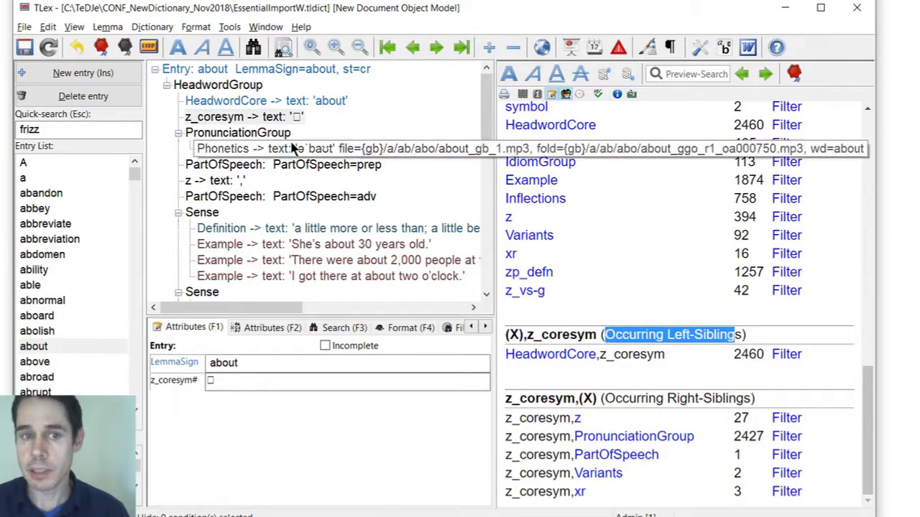
{"action": "left_click", "coordinate": [675, 335]}
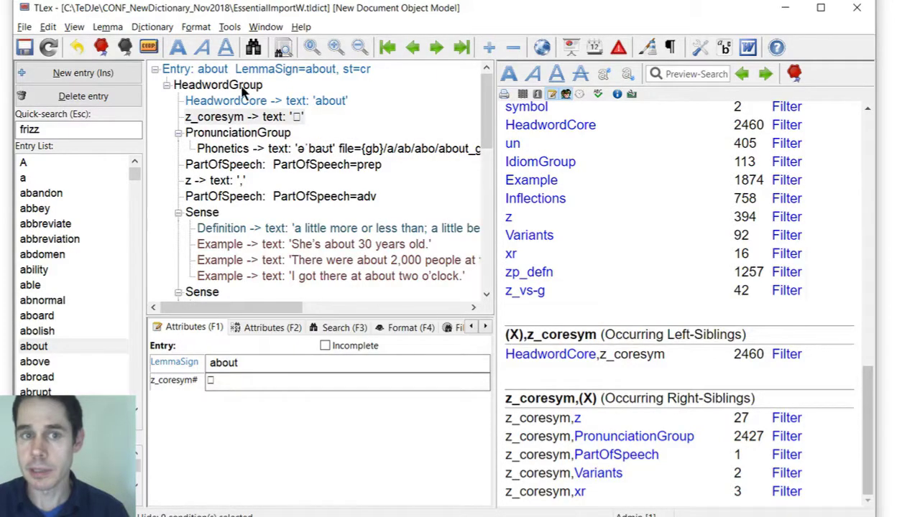
{"action": "left_click", "coordinate": [249, 118]}
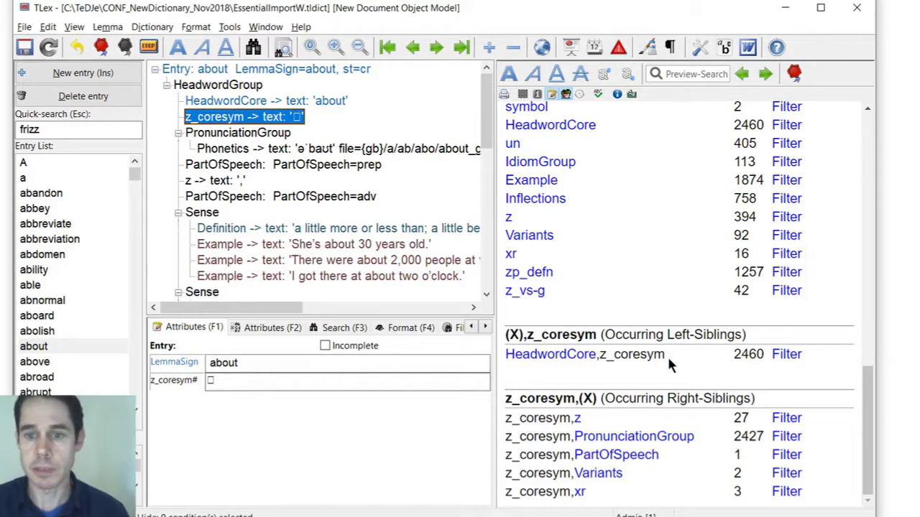
{"action": "left_click", "coordinate": [636, 348]}
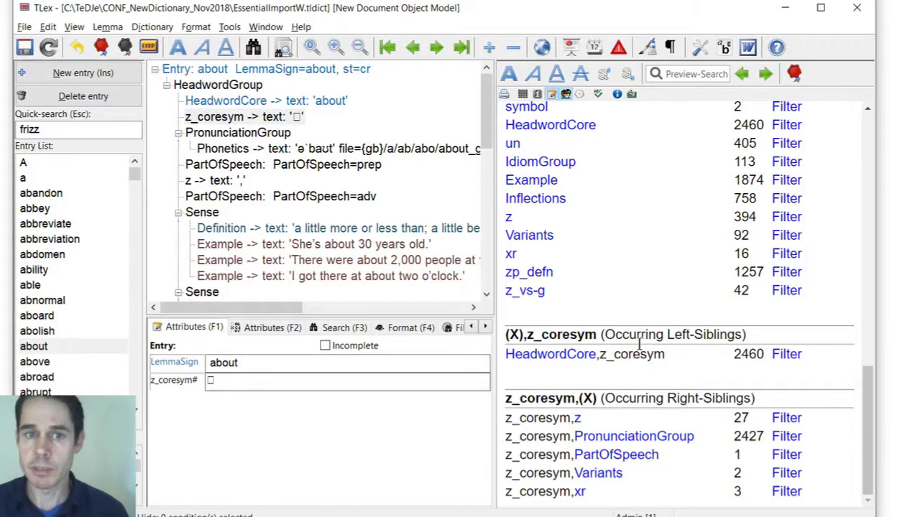
Open the HeadwordCore statistics from z_coresym's left siblings, examine its right siblings and return to the z_coresym statistics.
{"action": "left_click", "coordinate": [583, 351]}
{"action": "scroll", "coordinate": [586, 334], "scroll_direction": "down", "scroll_amount": 2}
{"action": "scroll", "coordinate": [586, 330], "scroll_direction": "down", "scroll_amount": 10}
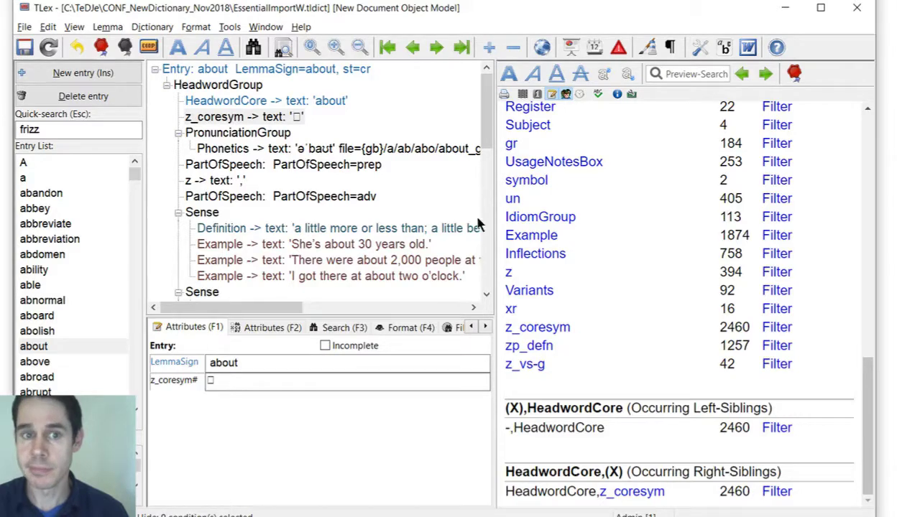
{"action": "left_click", "coordinate": [288, 102]}
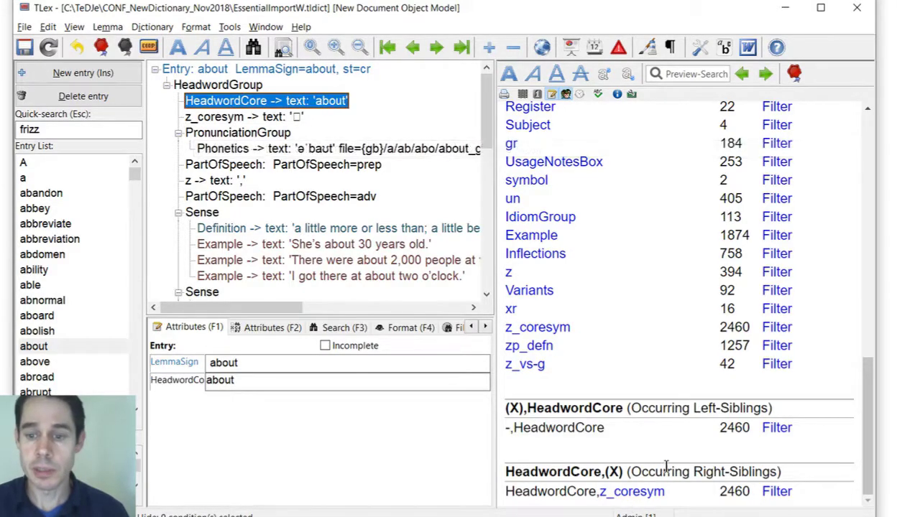
{"action": "left_click_drag", "start_coordinate": [631, 471], "coordinate": [762, 472]}
{"action": "left_click", "coordinate": [728, 471]}
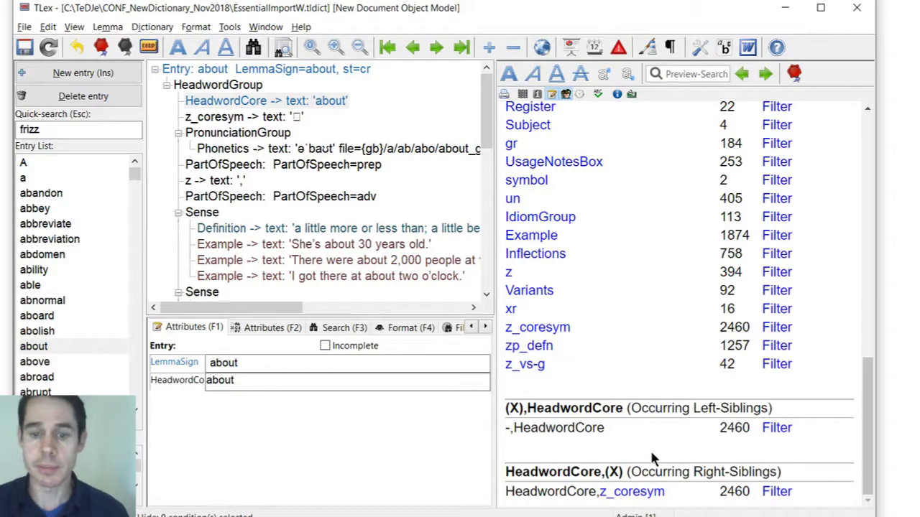
{"action": "left_click", "coordinate": [633, 491]}
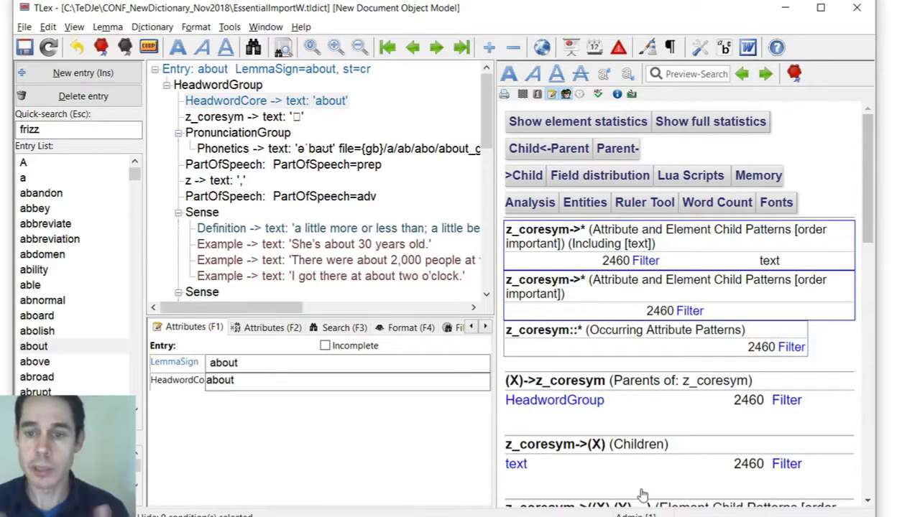
Show the Child Values statistics for z_coresym and compare the element with HeadwordCore in the entry tree.
{"action": "left_click", "coordinate": [276, 119]}
{"action": "right_click", "coordinate": [276, 119]}
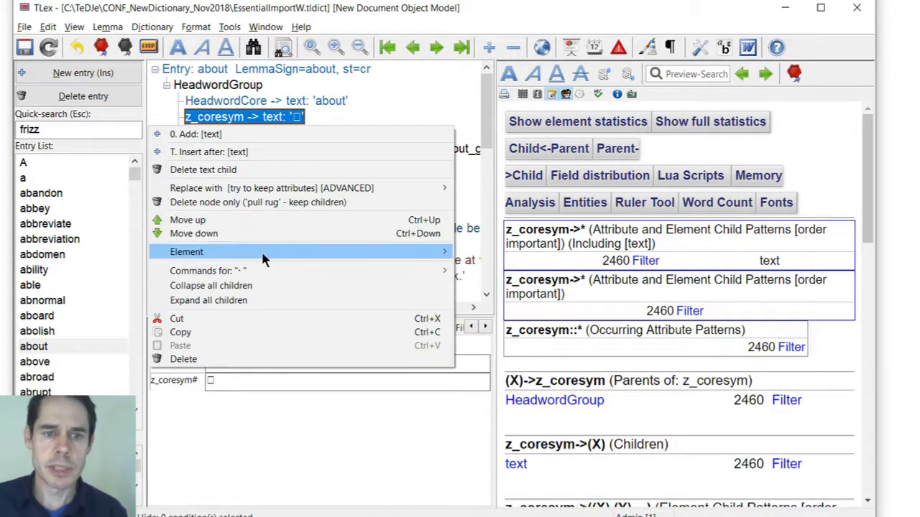
{"action": "mouse_move", "coordinate": [263, 256]}
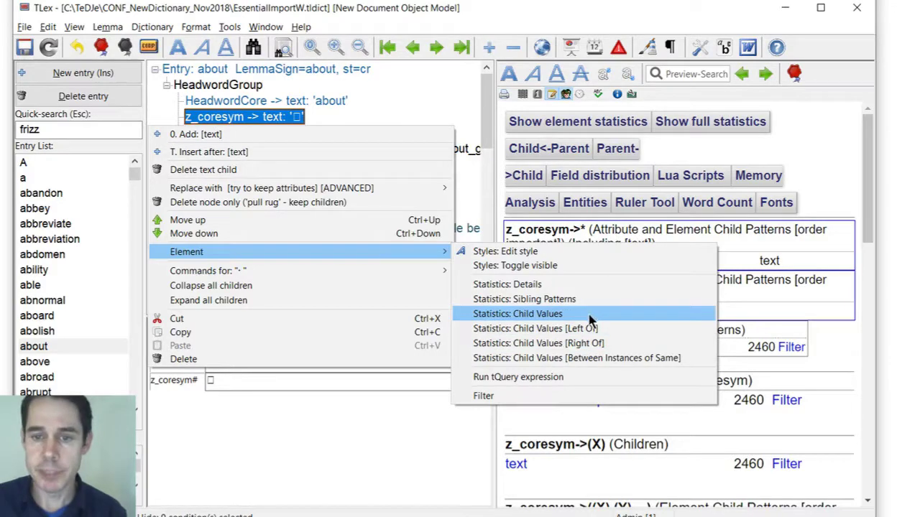
{"action": "left_click", "coordinate": [539, 314]}
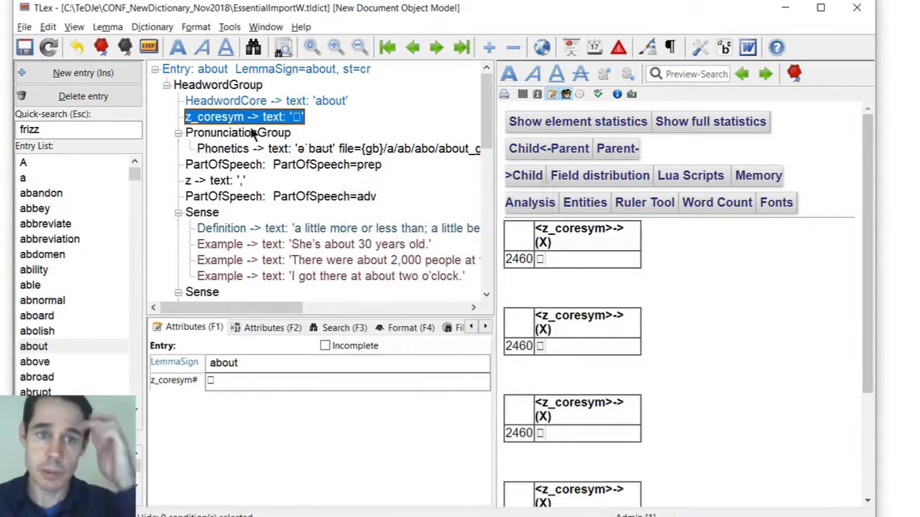
{"action": "left_click", "coordinate": [656, 273]}
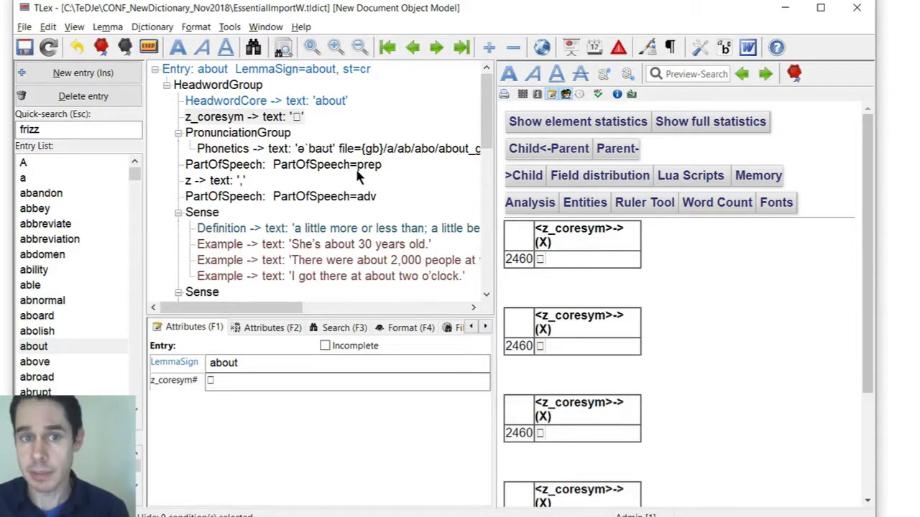
{"action": "left_click", "coordinate": [325, 101]}
{"action": "left_click", "coordinate": [287, 118]}
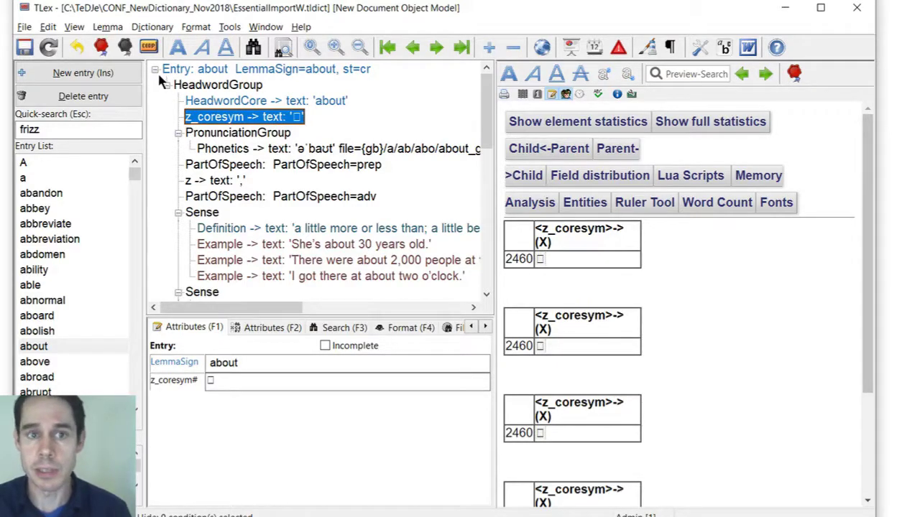
Bring back the dictionary preview of the entry "about" in place of the statistics.
{"action": "left_click", "coordinate": [258, 104]}
{"action": "left_click", "coordinate": [56, 238]}
{"action": "key", "text": "alt+Left"}
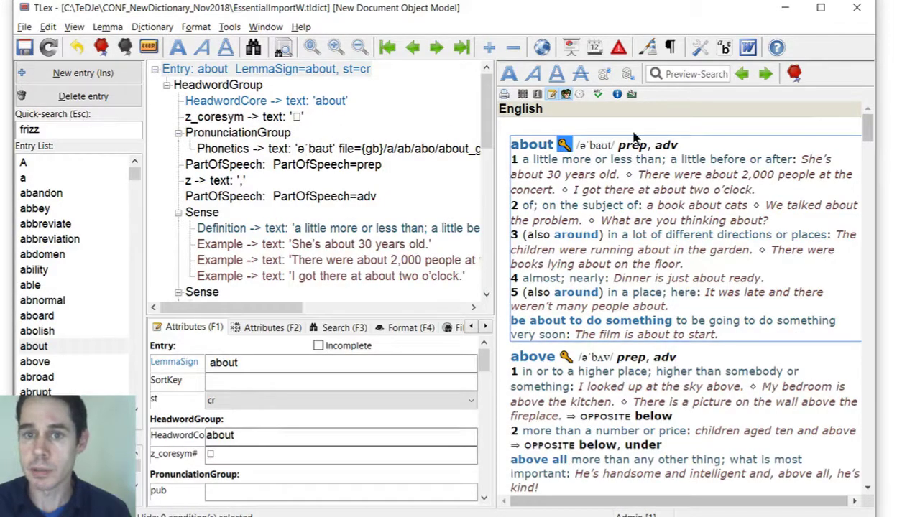
Open the document type definition customisation and bring up the element types starting with z.
{"action": "left_click", "coordinate": [142, 27]}
{"action": "left_click", "coordinate": [142, 27]}
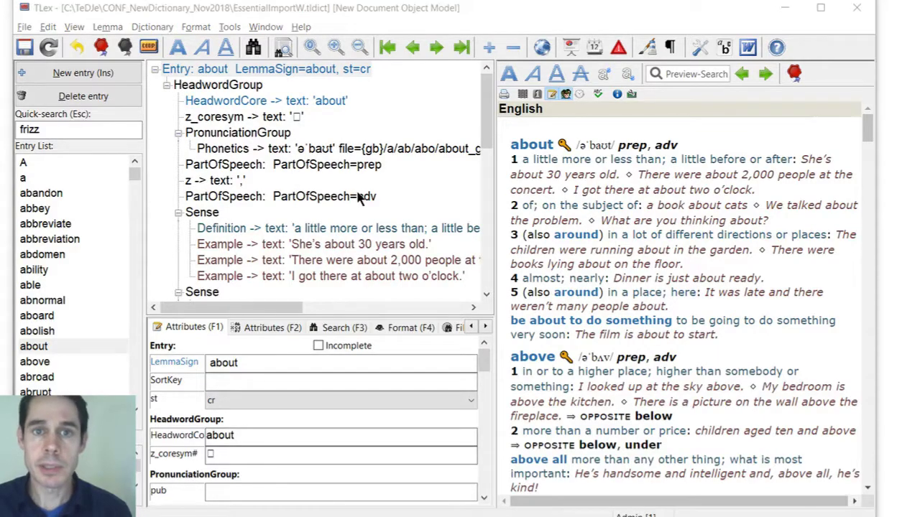
{"action": "key", "text": "ctrl+shift+d"}
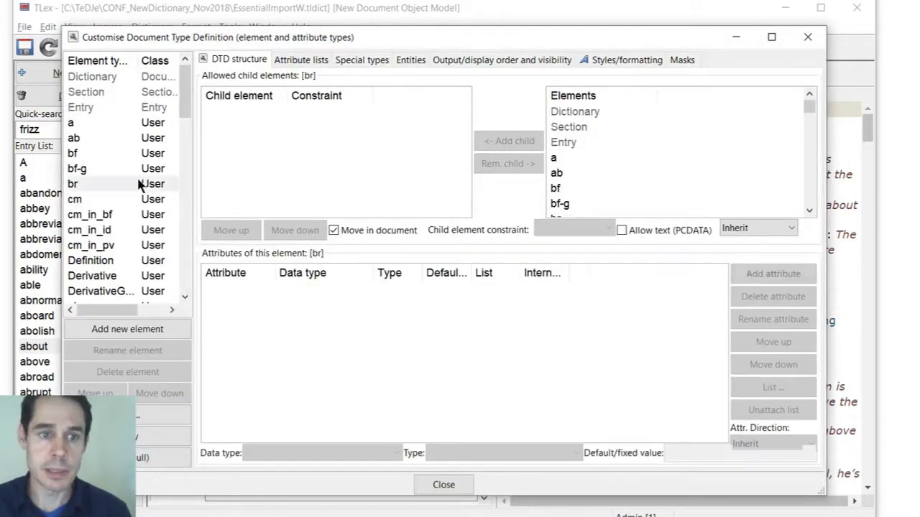
{"action": "left_click_drag", "start_coordinate": [359, 37], "coordinate": [453, 124]}
{"action": "left_click", "coordinate": [246, 286]}
{"action": "left_click", "coordinate": [435, 323]}
{"action": "left_click", "coordinate": [246, 314]}
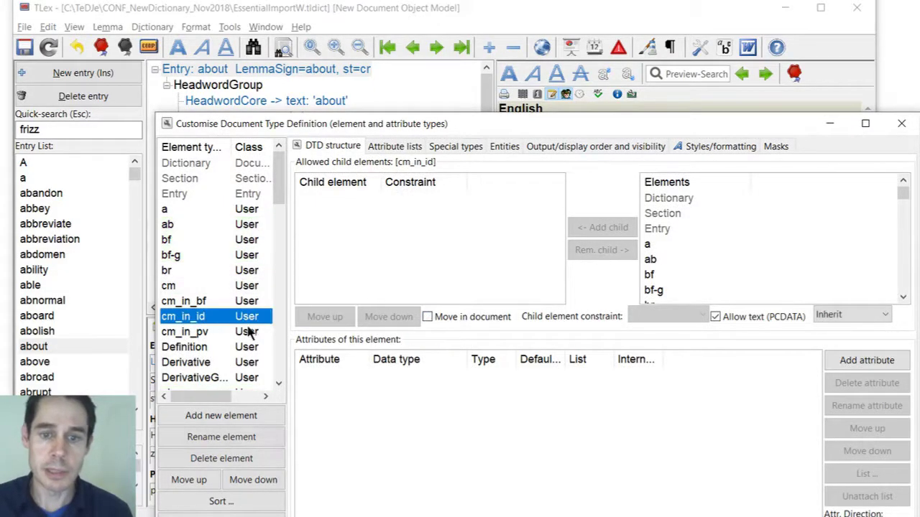
{"action": "key", "text": "z"}
{"action": "left_click_drag", "start_coordinate": [284, 129], "coordinate": [196, 65]}
{"action": "left_click_drag", "start_coordinate": [263, 72], "coordinate": [288, 42]}
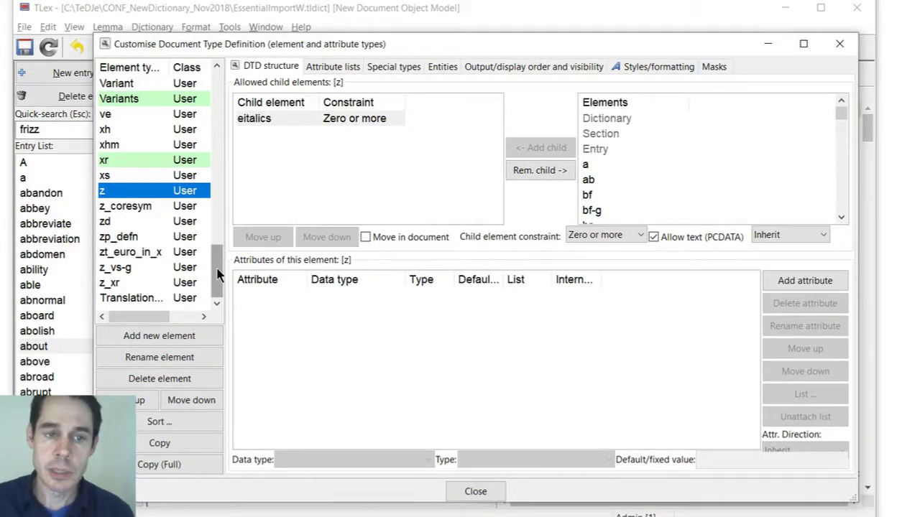
Delete the z_coresym element type together with all its existing elements and close the DTD customisation.
{"action": "left_click", "coordinate": [177, 209]}
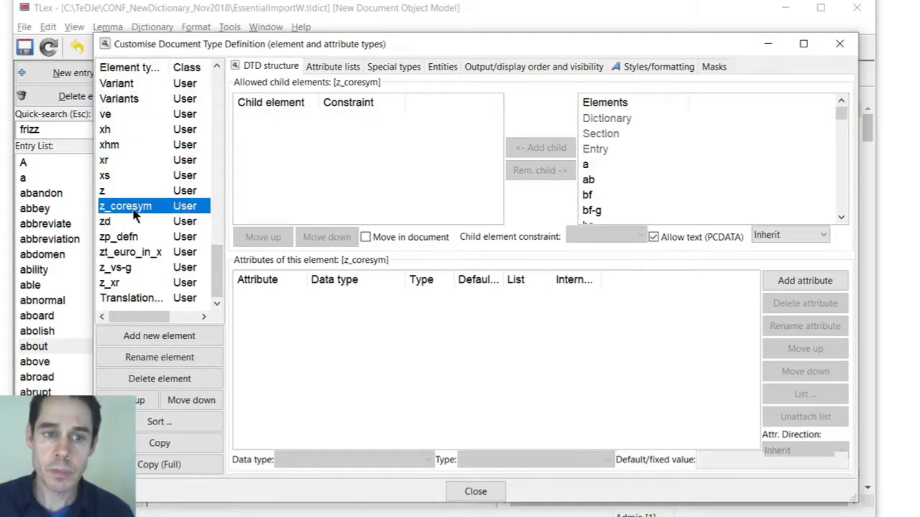
{"action": "left_click", "coordinate": [147, 379]}
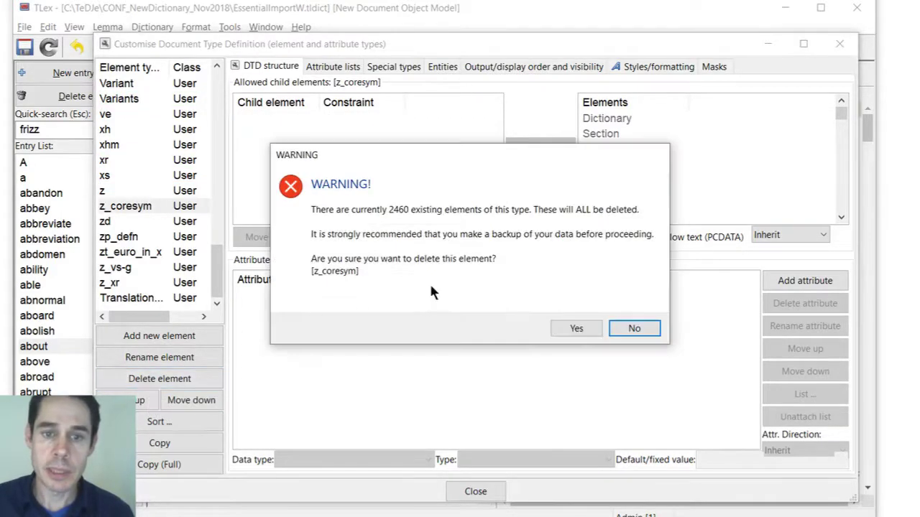
{"action": "left_click", "coordinate": [582, 333]}
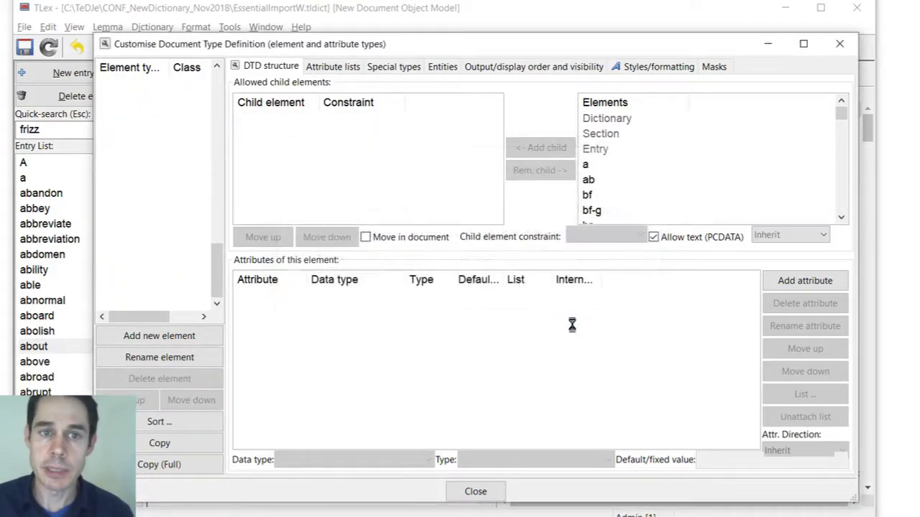
{"action": "left_click", "coordinate": [477, 491]}
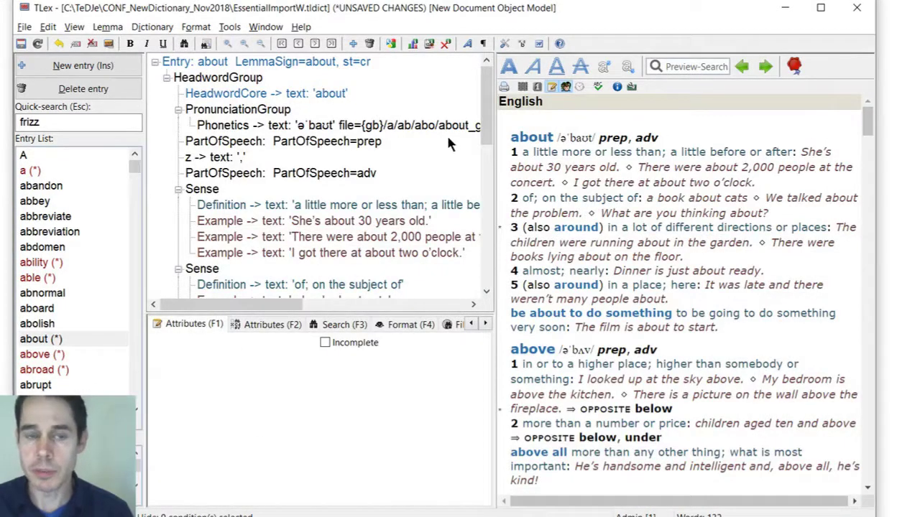
Show the Child Values [Between Instances of Same] statistics for PartOfSpeech and examine what occurs between its instances, including the comma element z.
{"action": "left_click", "coordinate": [261, 142]}
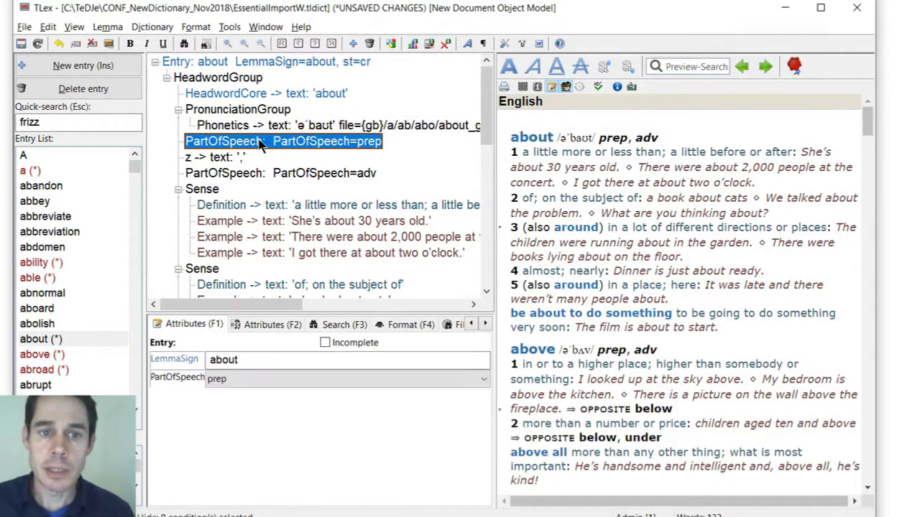
{"action": "right_click", "coordinate": [261, 142]}
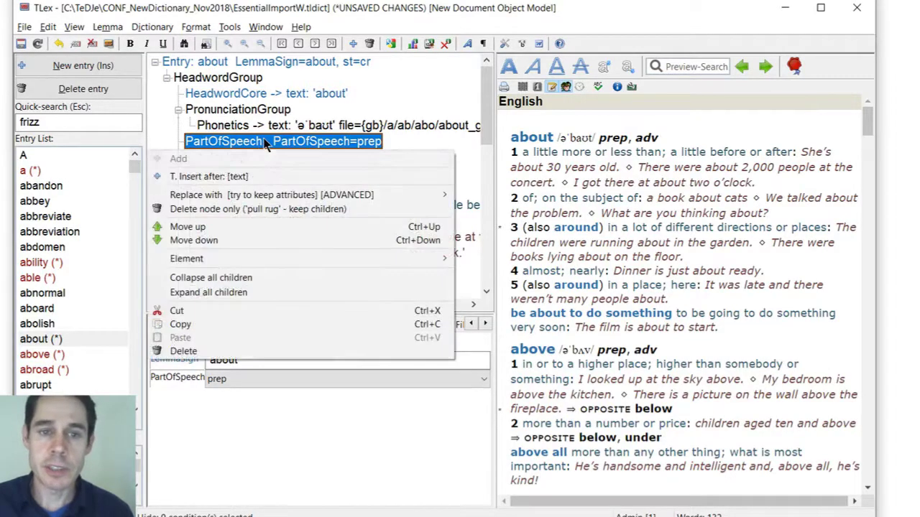
{"action": "mouse_move", "coordinate": [274, 259]}
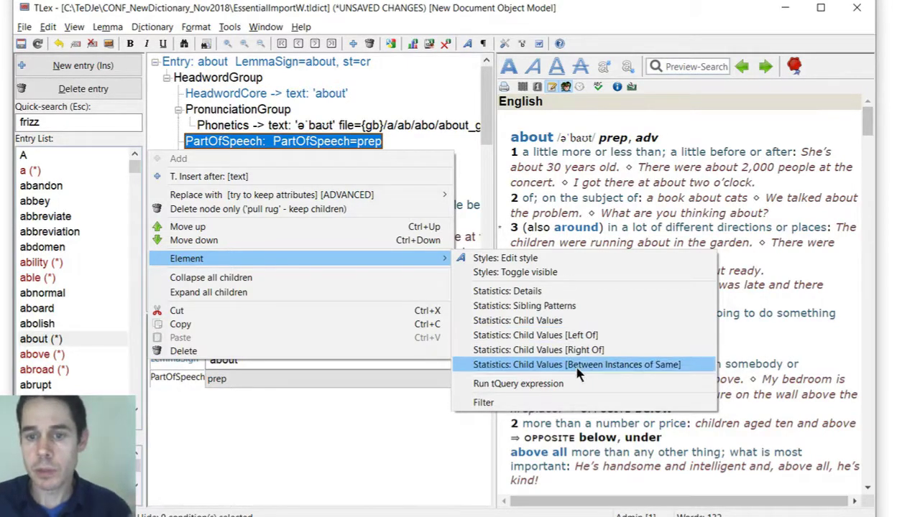
{"action": "left_click", "coordinate": [622, 364]}
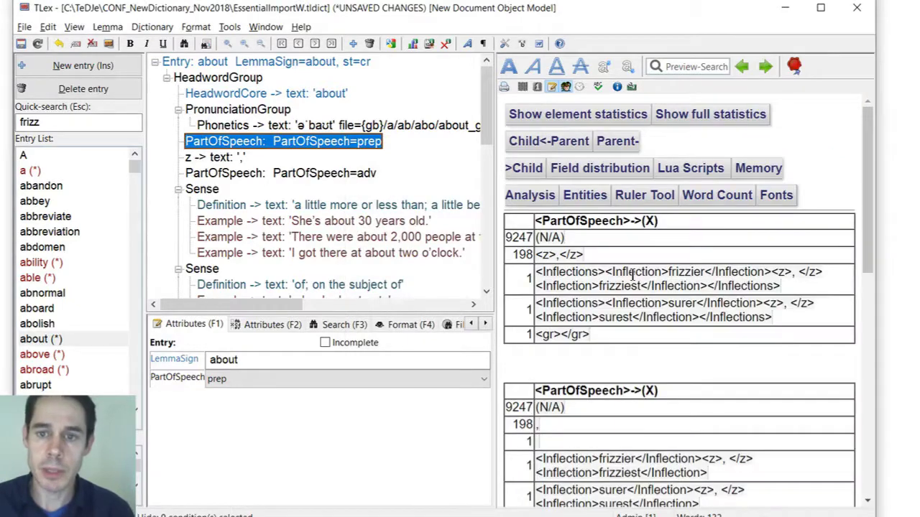
{"action": "left_click", "coordinate": [600, 242]}
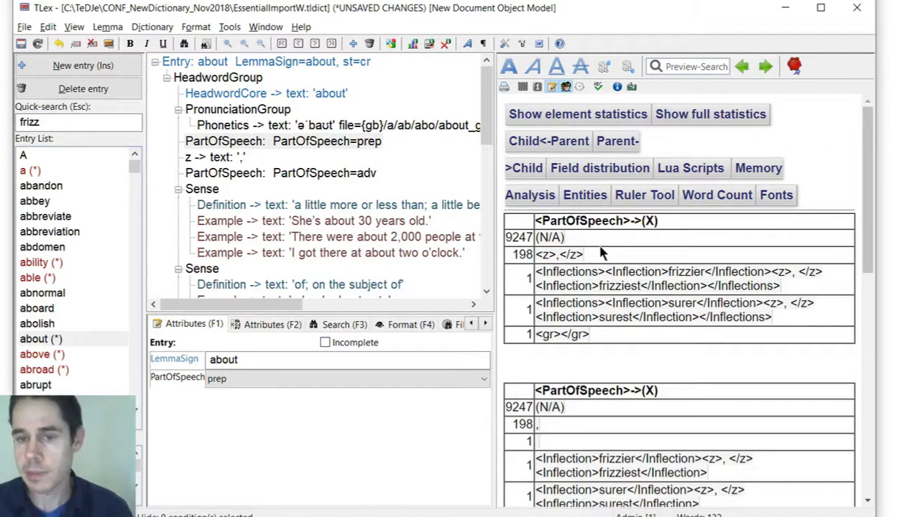
{"action": "left_click_drag", "start_coordinate": [599, 260], "coordinate": [523, 259]}
{"action": "left_click", "coordinate": [596, 260]}
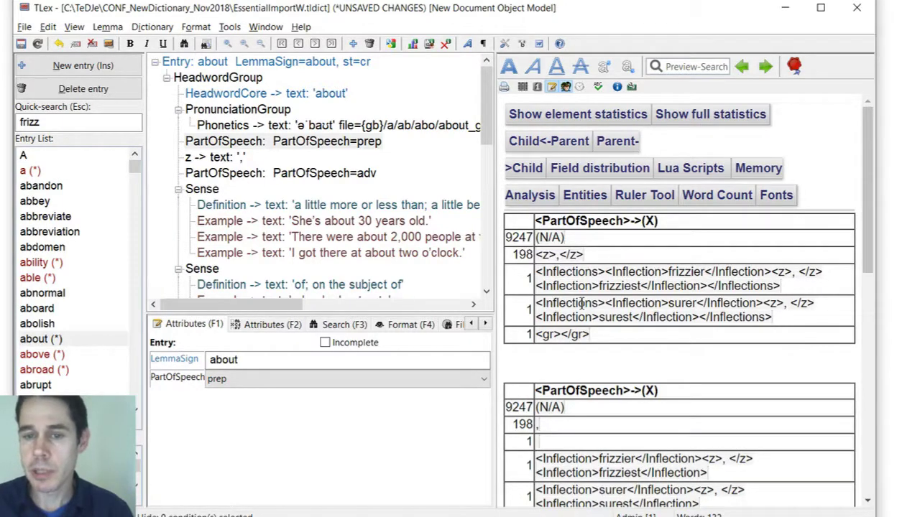
Bring back the dictionary preview at the entry "a" and save the dictionary.
{"action": "left_click_drag", "start_coordinate": [588, 335], "coordinate": [603, 287]}
{"action": "left_click", "coordinate": [667, 292]}
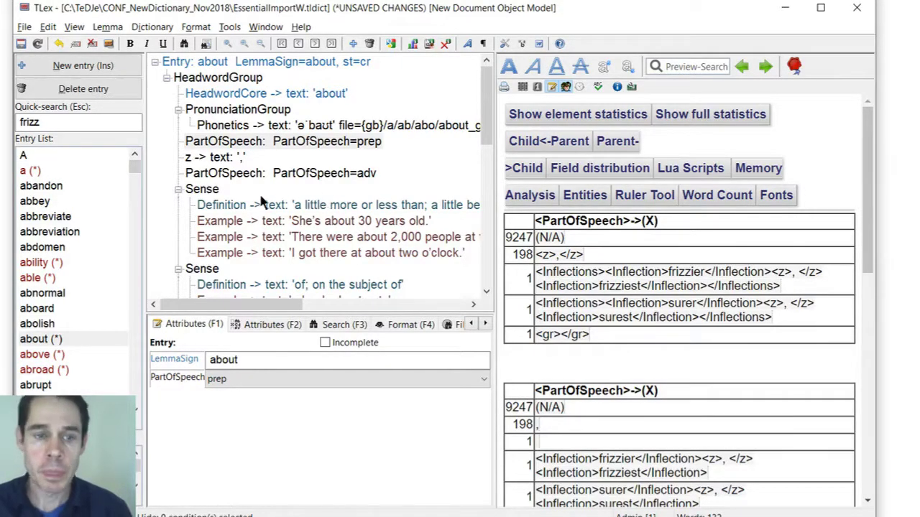
{"action": "left_click", "coordinate": [50, 171]}
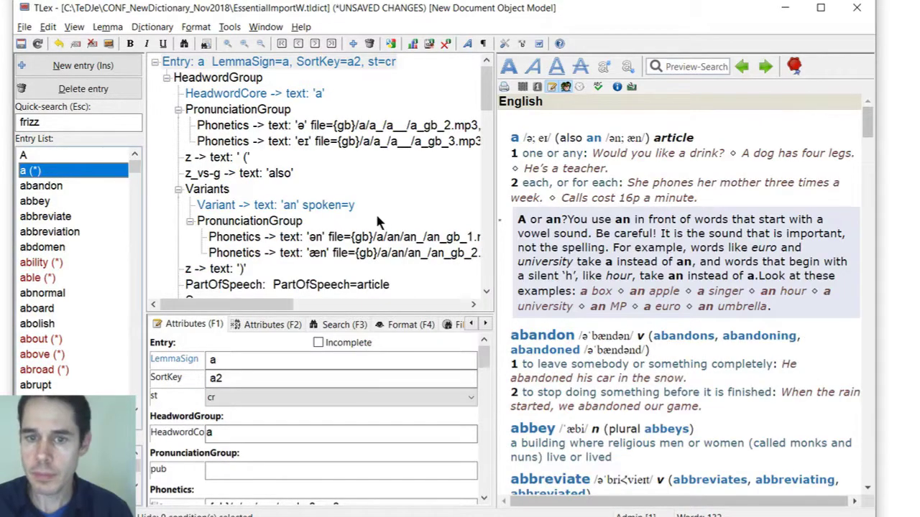
{"action": "key", "text": "ctrl+s"}
Show the element statistics for the whole dictionary and look through the element types for rarely used ones.
{"action": "left_click", "coordinate": [153, 29]}
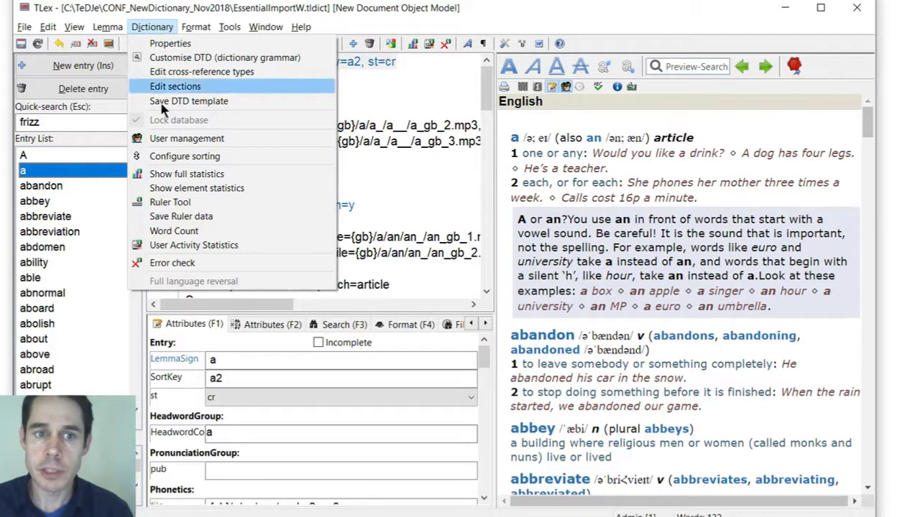
{"action": "left_click", "coordinate": [203, 190]}
{"action": "scroll", "coordinate": [709, 242], "scroll_direction": "down", "scroll_amount": 8}
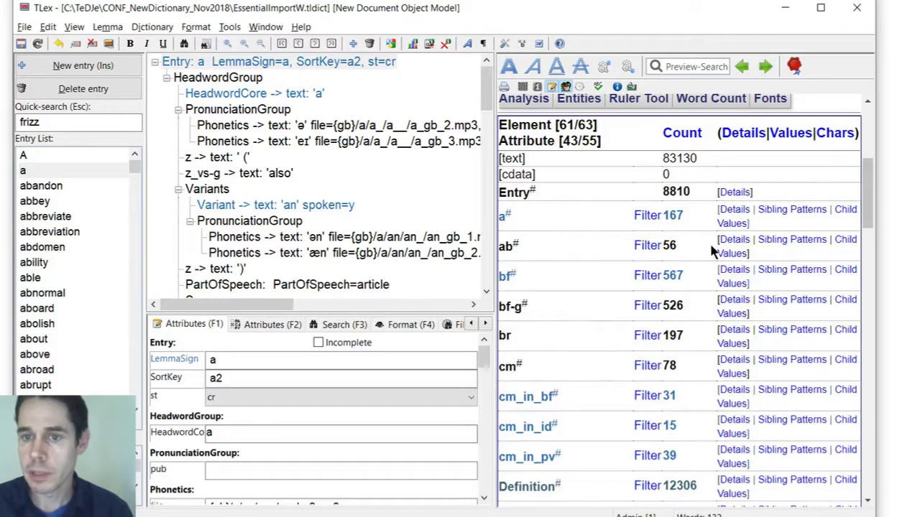
{"action": "scroll", "coordinate": [571, 247], "scroll_direction": "up", "scroll_amount": 3}
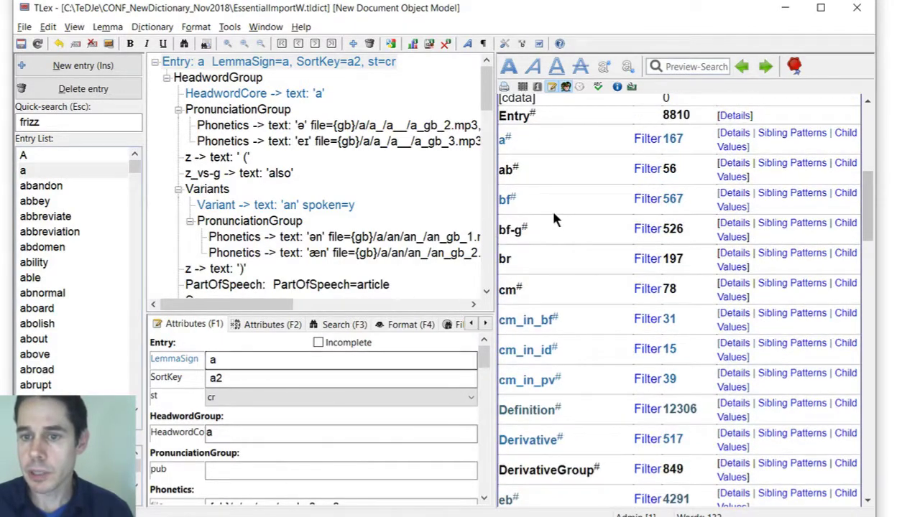
{"action": "scroll", "coordinate": [798, 212], "scroll_direction": "up", "scroll_amount": 3}
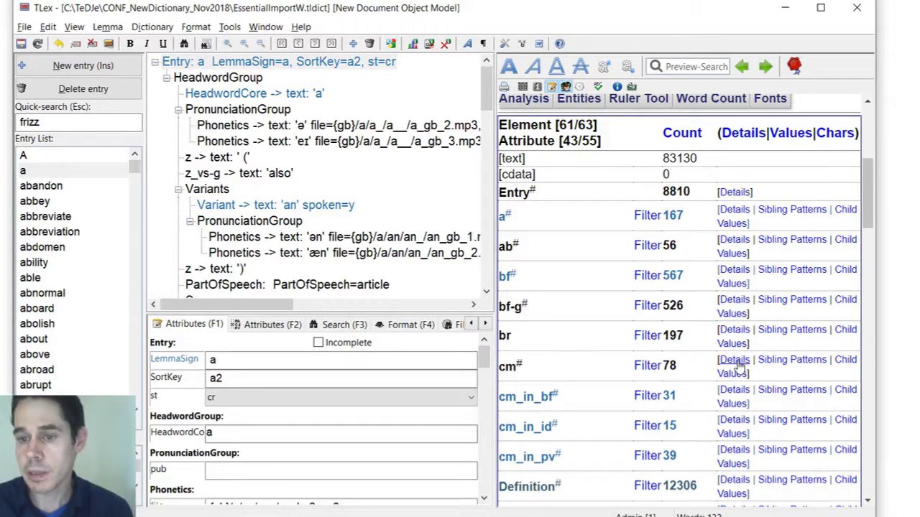
{"action": "scroll", "coordinate": [620, 325], "scroll_direction": "down", "scroll_amount": 5}
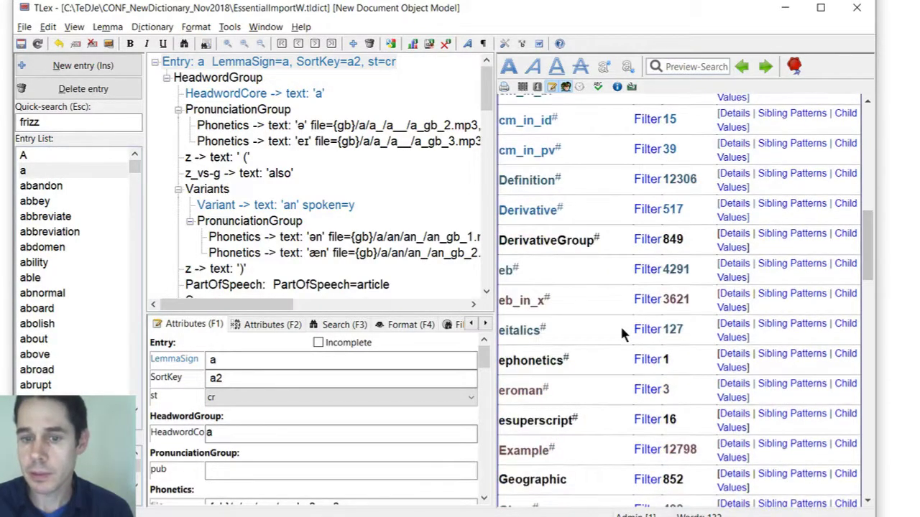
{"action": "scroll", "coordinate": [620, 334], "scroll_direction": "down", "scroll_amount": 3}
{"action": "scroll", "coordinate": [623, 320], "scroll_direction": "up", "scroll_amount": 2}
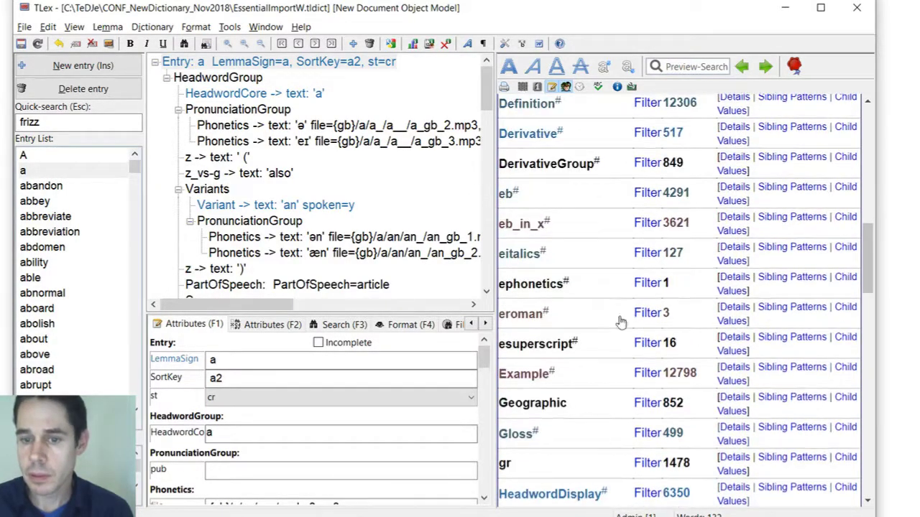
Show the detailed statistics for the eroman element and examine its child patterns, parents and siblings.
{"action": "left_click", "coordinate": [735, 307]}
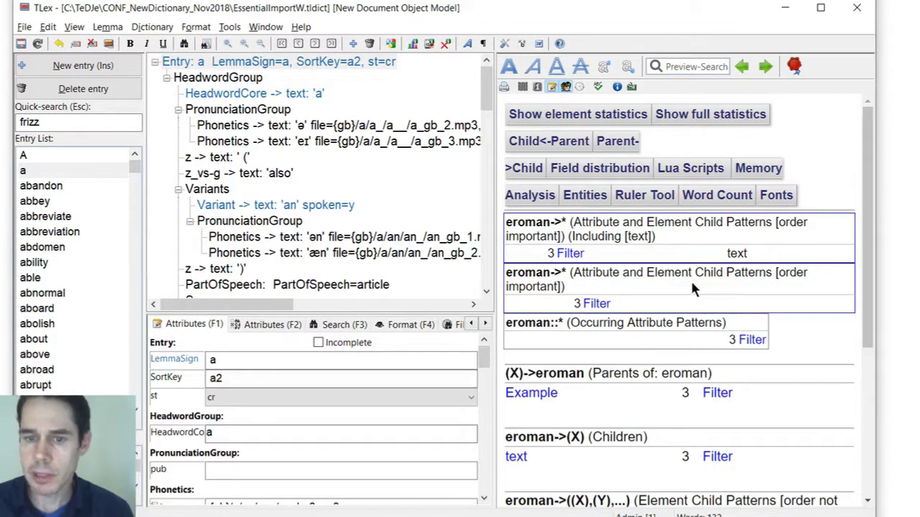
{"action": "scroll", "coordinate": [574, 343], "scroll_direction": "down", "scroll_amount": 5}
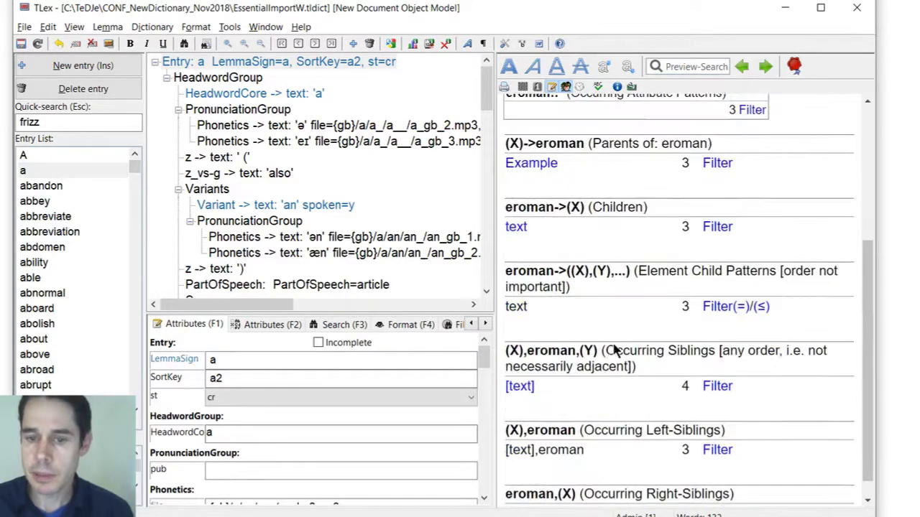
{"action": "scroll", "coordinate": [581, 297], "scroll_direction": "up", "scroll_amount": 5}
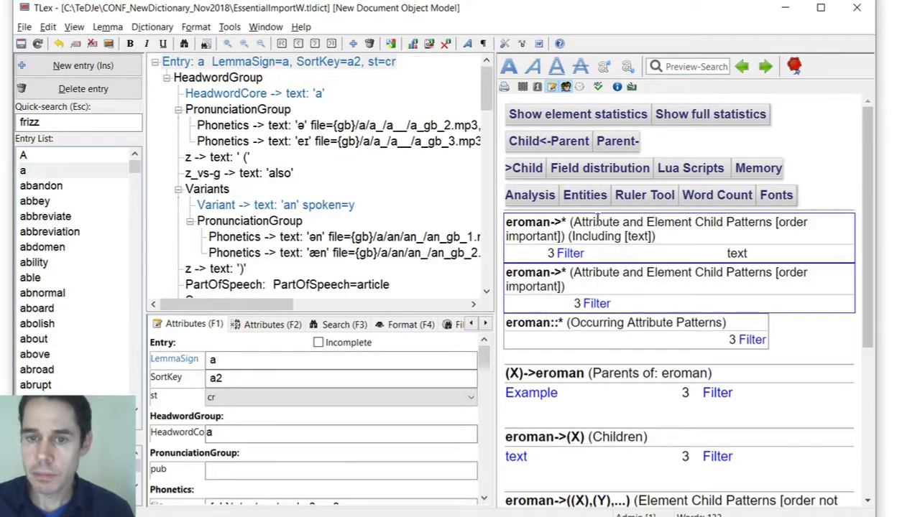
Return to the element statistics, show the details of the xs element and examine its parents, children and siblings.
{"action": "left_click", "coordinate": [586, 115]}
{"action": "scroll", "coordinate": [740, 345], "scroll_direction": "down", "scroll_amount": 10}
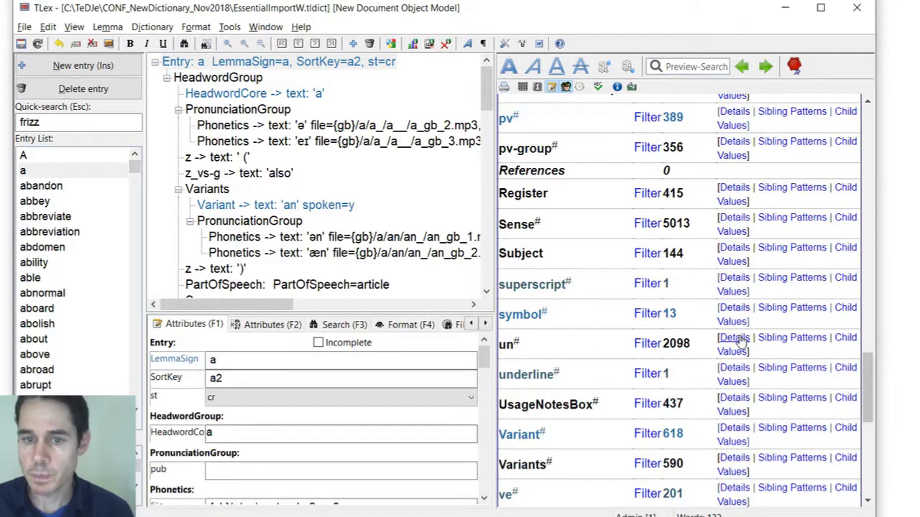
{"action": "scroll", "coordinate": [750, 393], "scroll_direction": "down", "scroll_amount": 3}
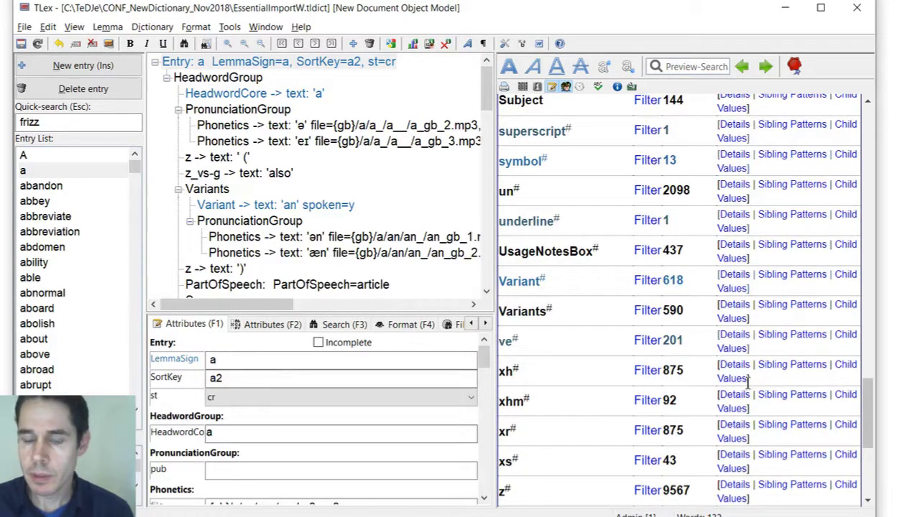
{"action": "scroll", "coordinate": [747, 384], "scroll_direction": "down", "scroll_amount": 5}
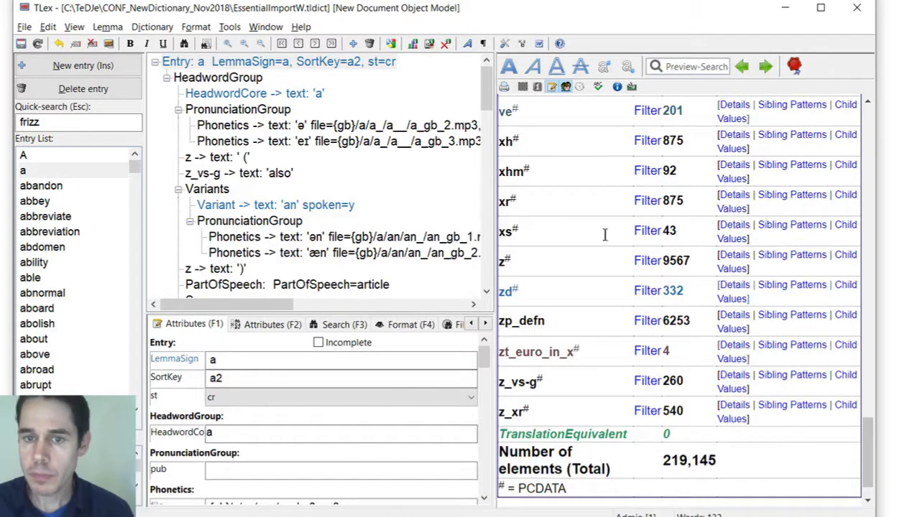
{"action": "left_click", "coordinate": [734, 225]}
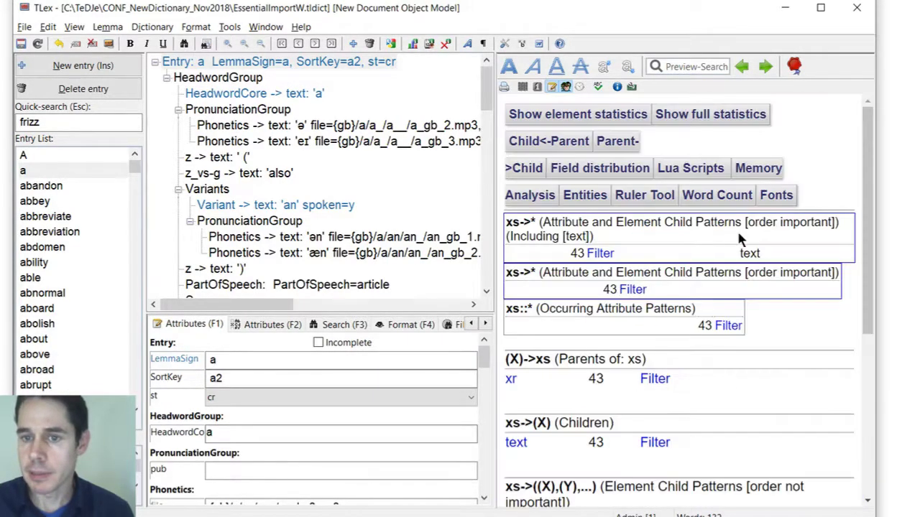
{"action": "scroll", "coordinate": [734, 237], "scroll_direction": "down", "scroll_amount": 5}
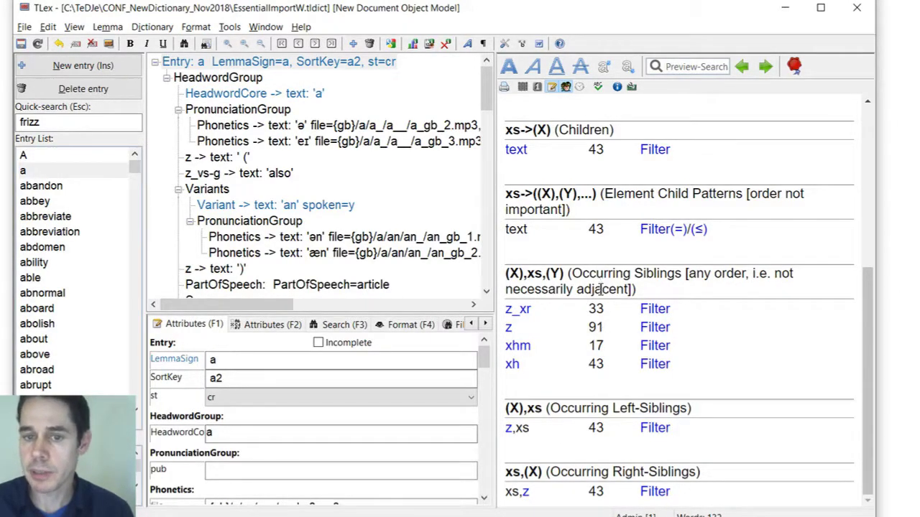
Filter the dictionary to entries where z occurs as a sibling of xs, and open the entry bang [2].
{"action": "left_click", "coordinate": [655, 327]}
{"action": "left_click", "coordinate": [75, 155]}
{"action": "left_click", "coordinate": [82, 186]}
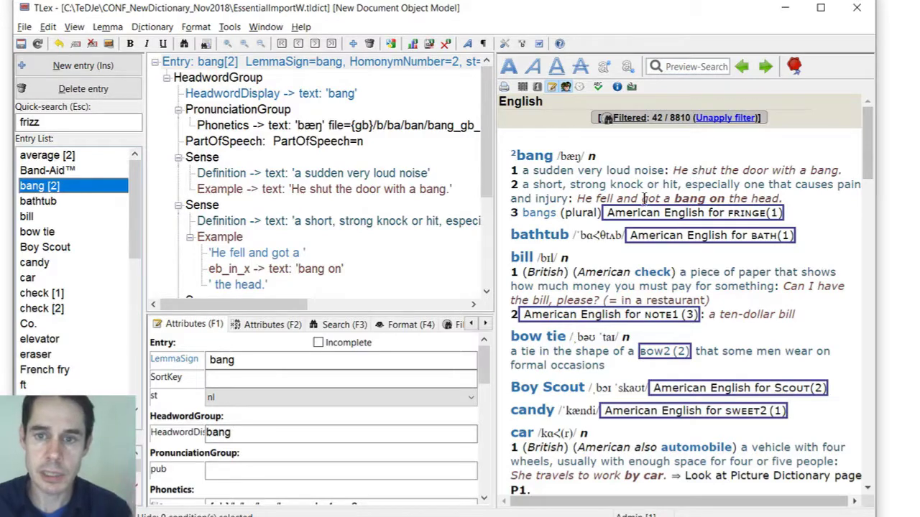
Locate the "American English for fringe(1)" cross-reference in the bang entry's structure and examine its z_xr element and neighbouring elements.
{"action": "left_click", "coordinate": [657, 214]}
{"action": "left_click_drag", "start_coordinate": [483, 243], "coordinate": [494, 286]}
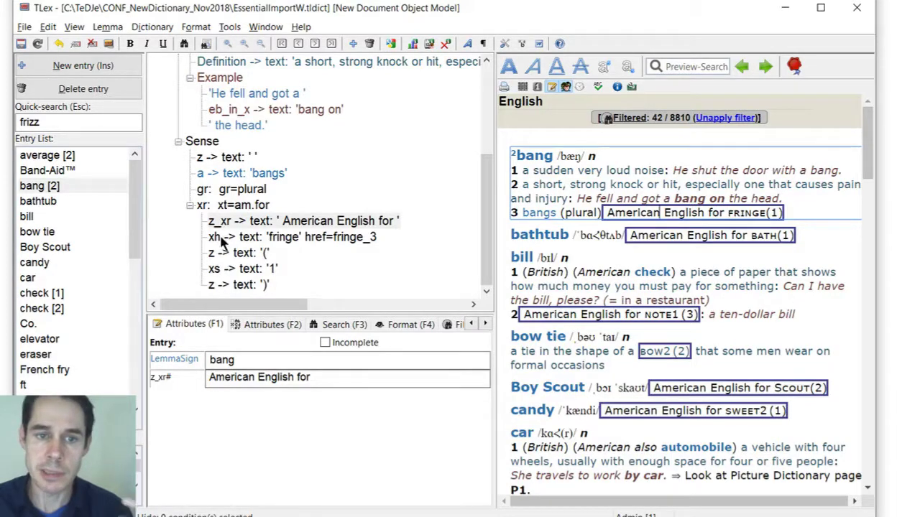
{"action": "left_click", "coordinate": [333, 224]}
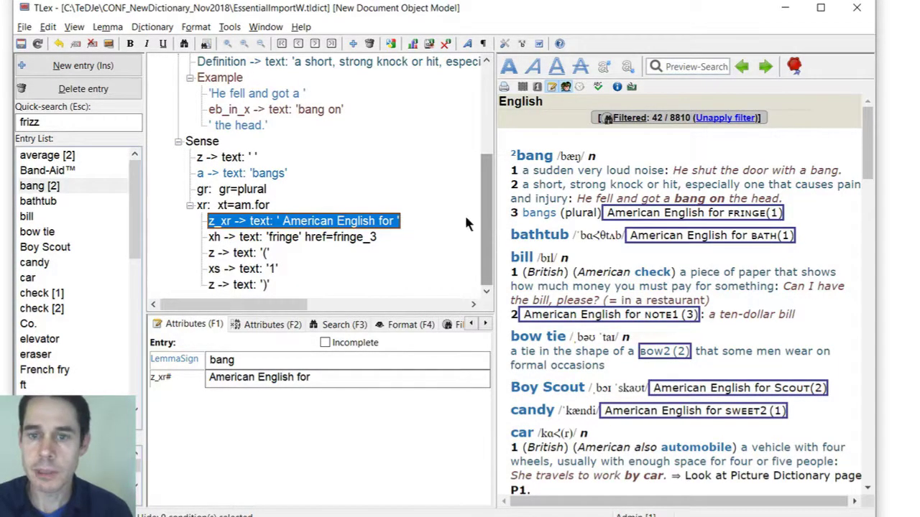
{"action": "scroll", "coordinate": [464, 213], "scroll_direction": "up", "scroll_amount": 4}
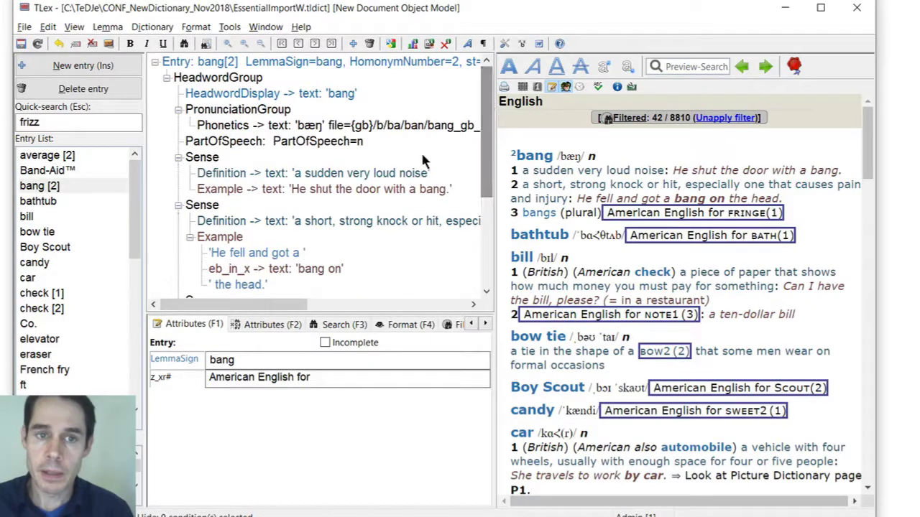
{"action": "left_click", "coordinate": [667, 148]}
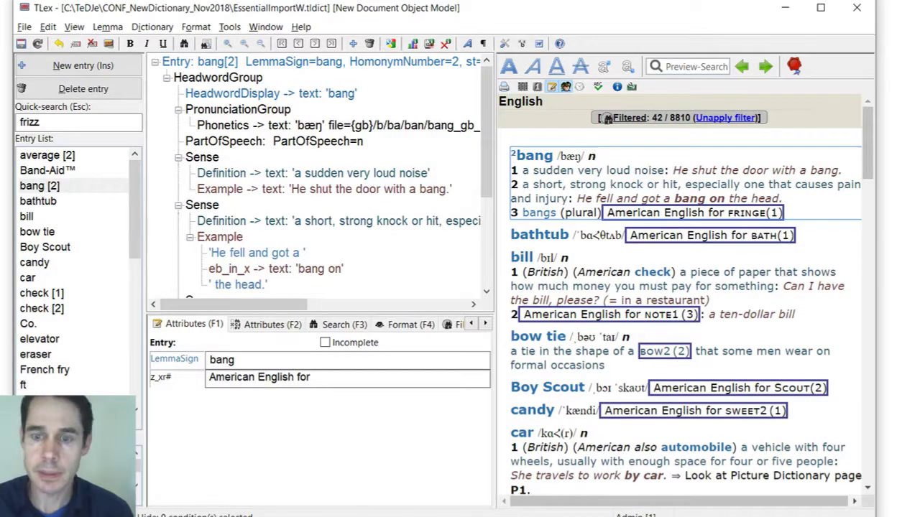
Show the full statistics and examine the attributes and attribute values of each element from Entry down to PartOfSpeech.
{"action": "left_click", "coordinate": [151, 26]}
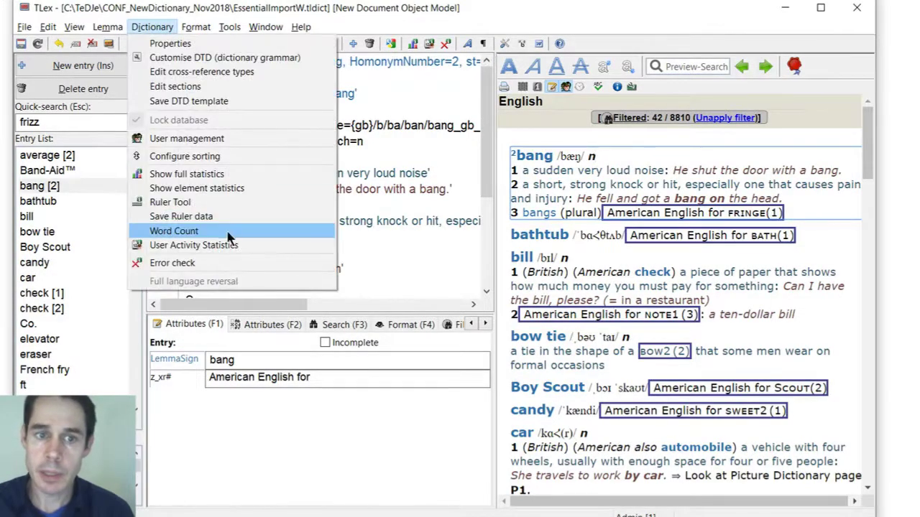
{"action": "left_click", "coordinate": [236, 179]}
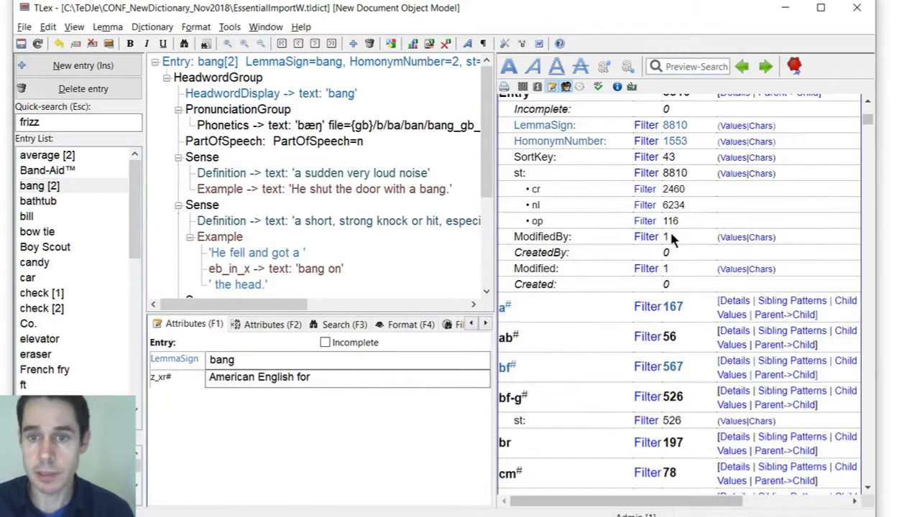
{"action": "scroll", "coordinate": [587, 228], "scroll_direction": "down", "scroll_amount": 5}
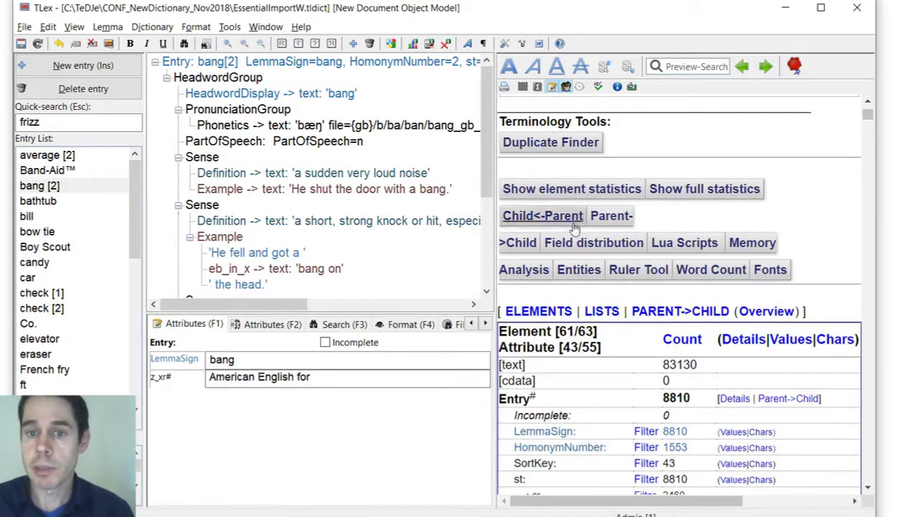
{"action": "scroll", "coordinate": [562, 228], "scroll_direction": "down", "scroll_amount": 5}
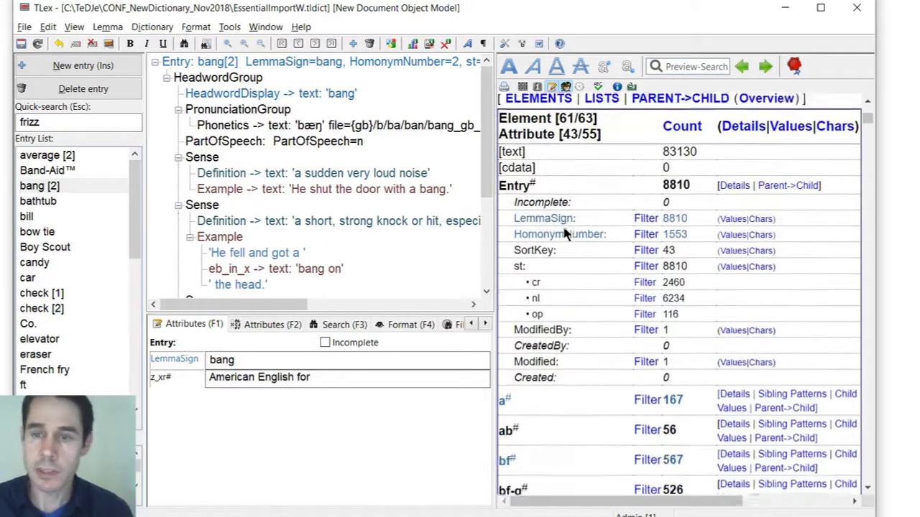
{"action": "scroll", "coordinate": [561, 223], "scroll_direction": "down", "scroll_amount": 3}
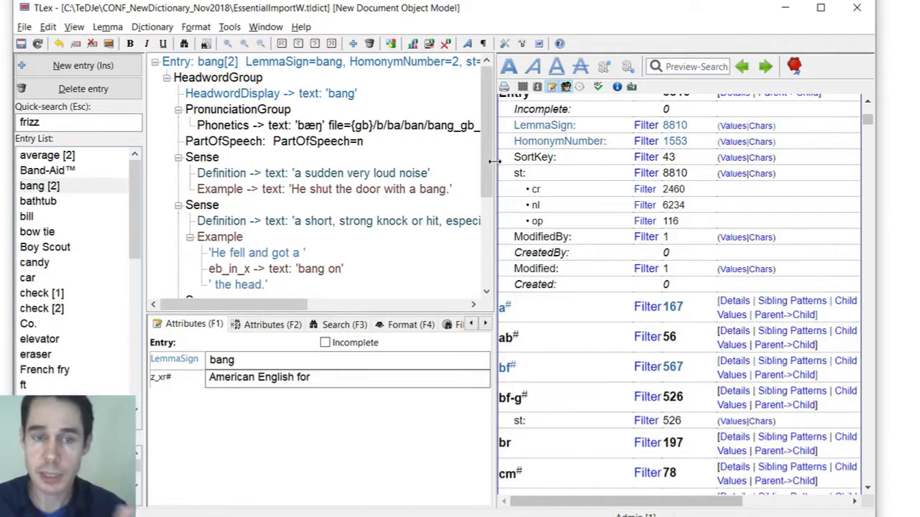
{"action": "scroll", "coordinate": [484, 186], "scroll_direction": "down", "scroll_amount": 1}
{"action": "scroll", "coordinate": [539, 230], "scroll_direction": "down", "scroll_amount": 10}
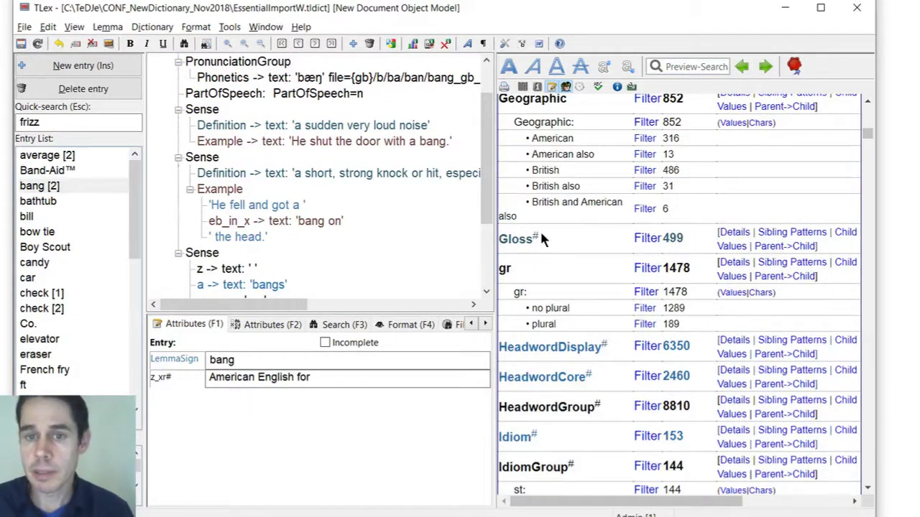
{"action": "scroll", "coordinate": [542, 272], "scroll_direction": "down", "scroll_amount": 10}
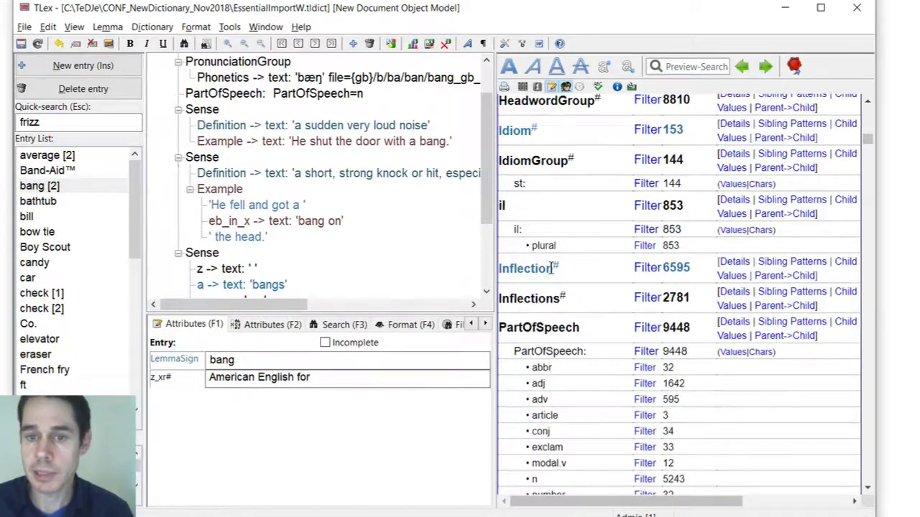